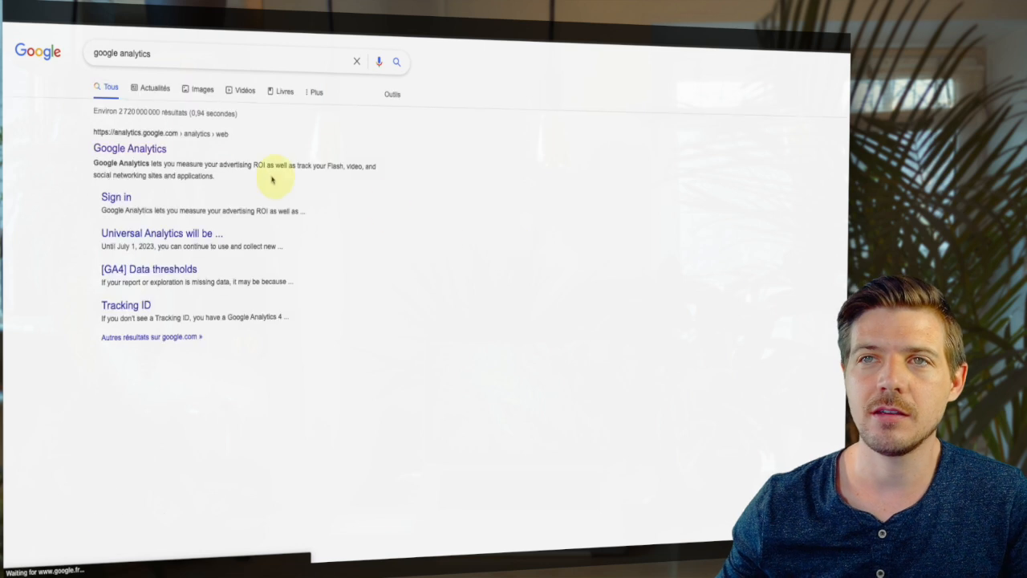
- Open Google Analytics from the search results and start creating a new account in the administration area
click(156, 146)
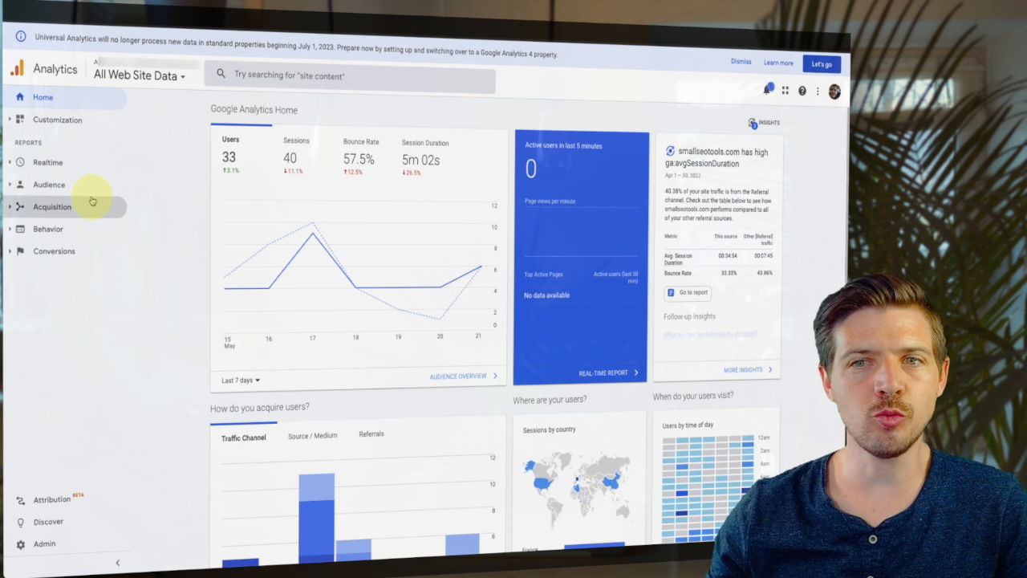
click(52, 206)
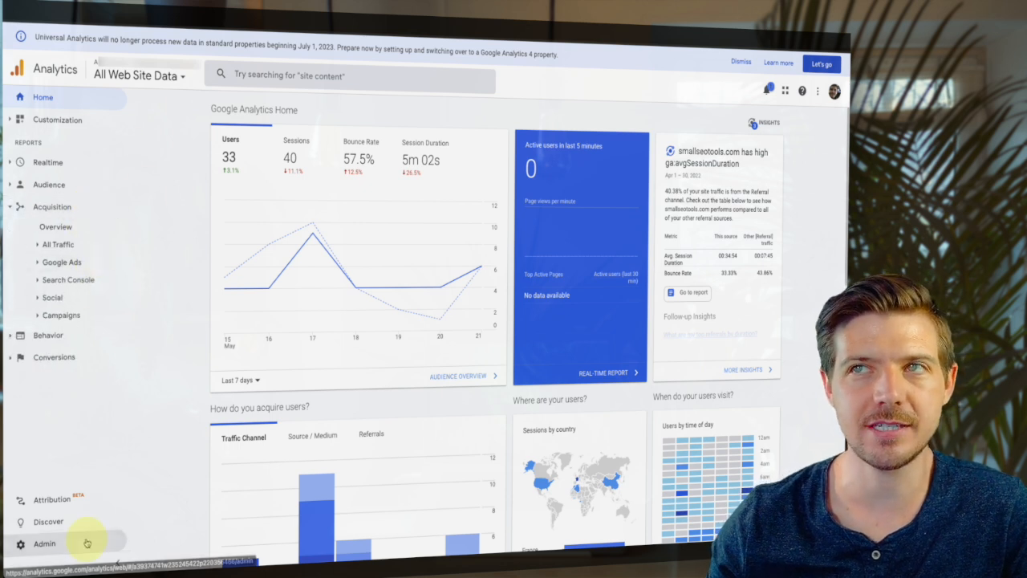
click(55, 546)
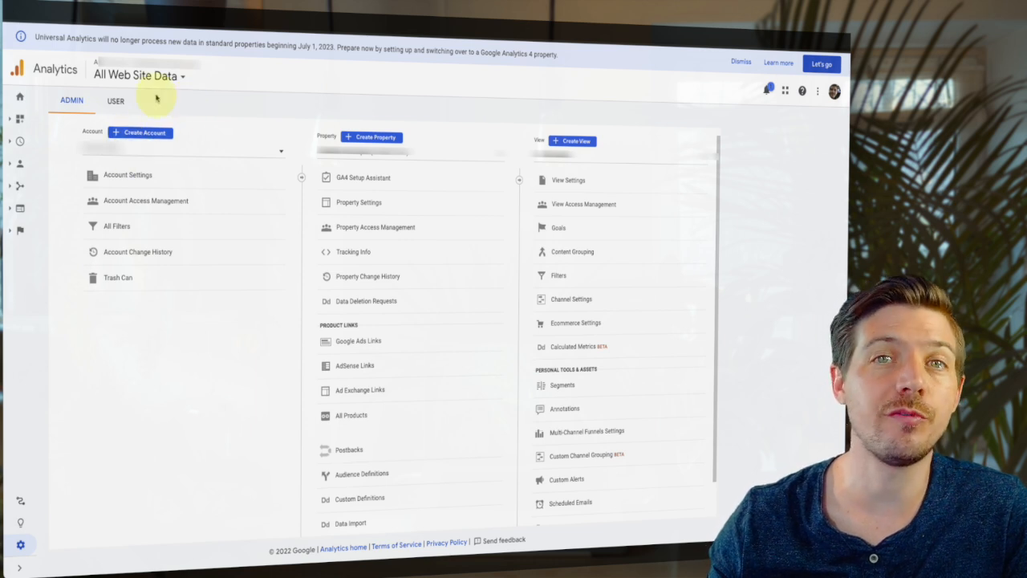
click(141, 132)
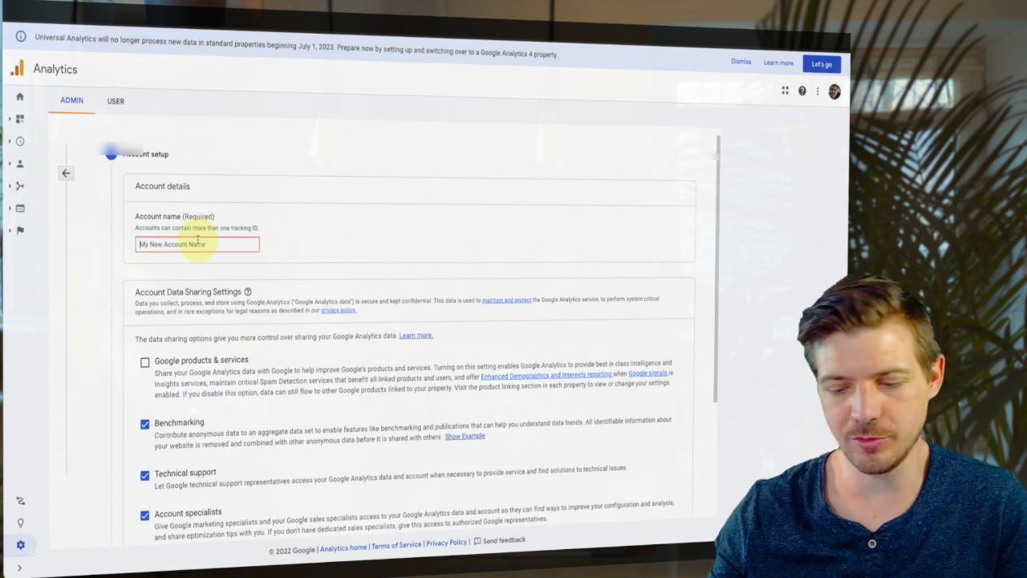
- Name the new account "Mon nouveau site", keep the default data sharing settings, and continue to the property setup
text(Mor)
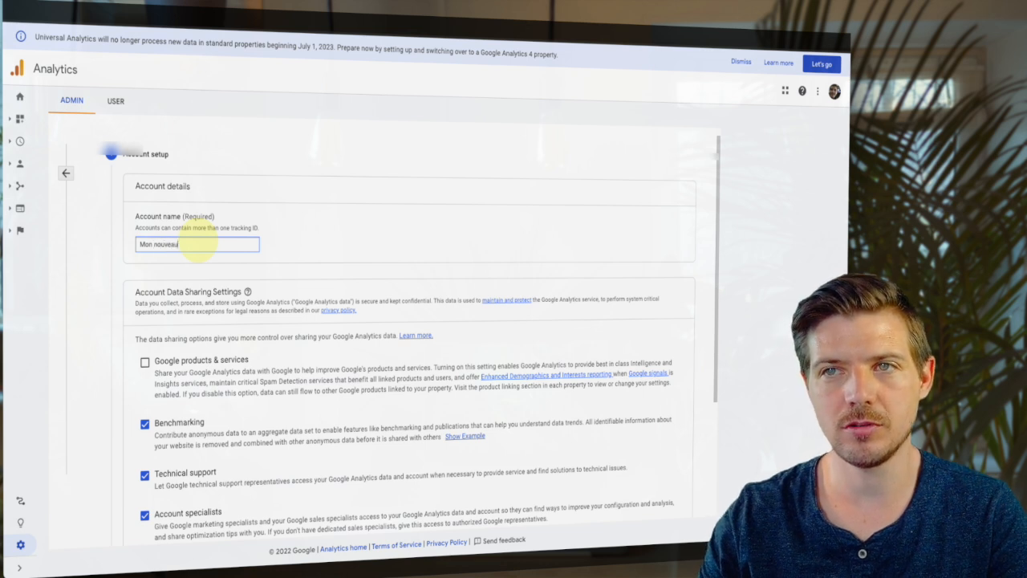
scroll(199, 245, down, 3)
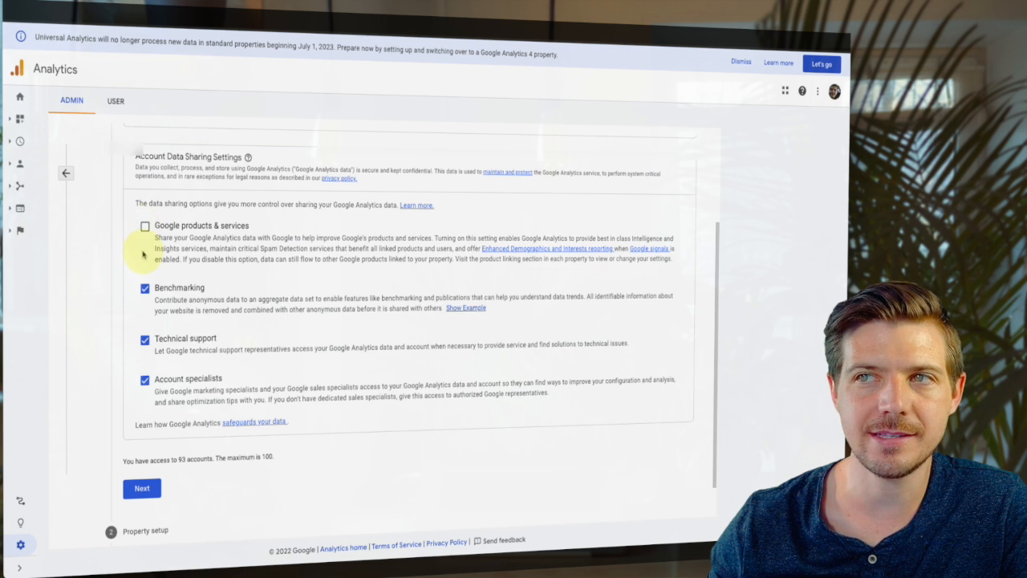
scroll(137, 366, down, 1)
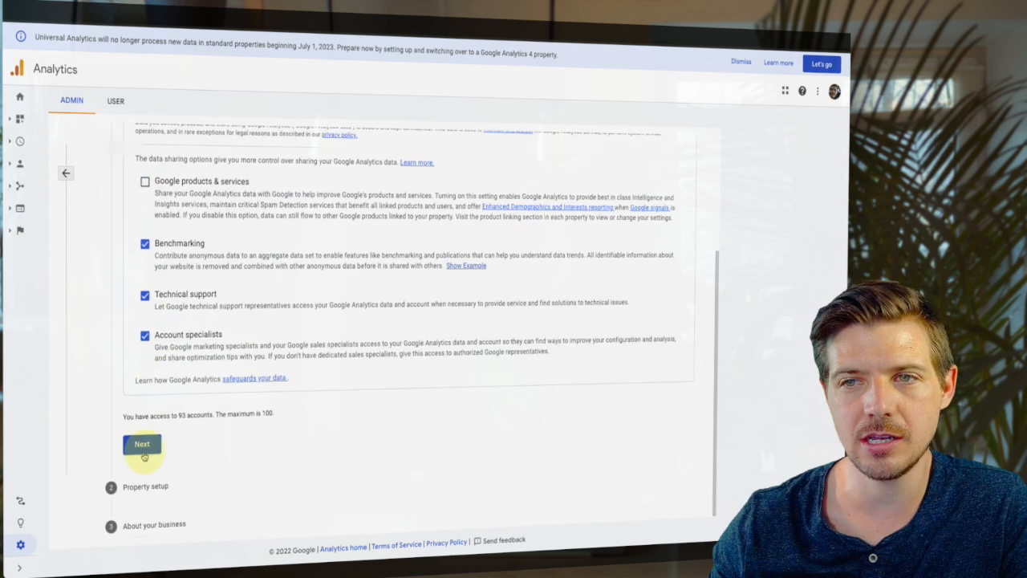
click(142, 444)
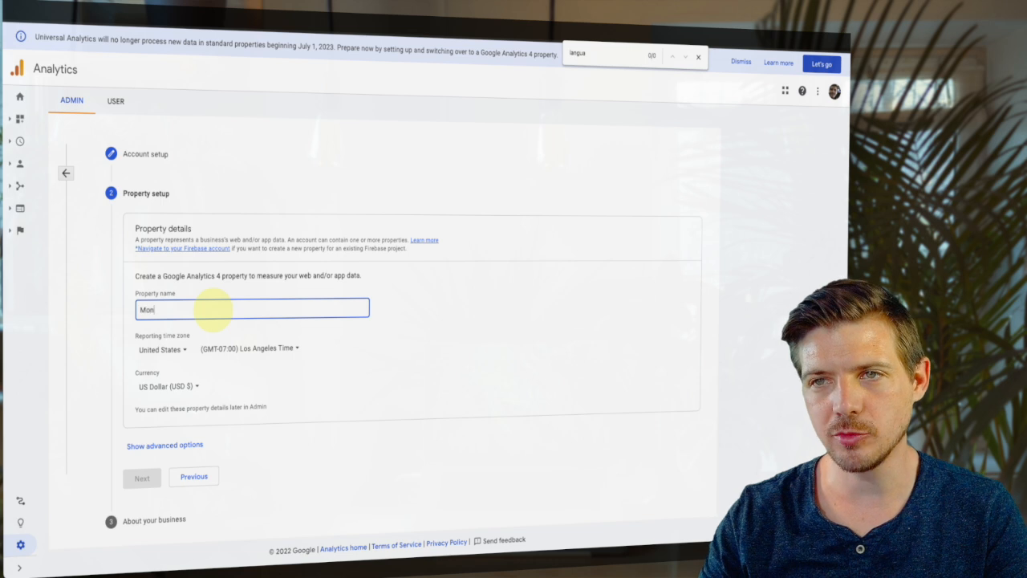
- Name the Google Analytics 4 property "Mon nouveau site" and continue to the business information
text(nouvea)
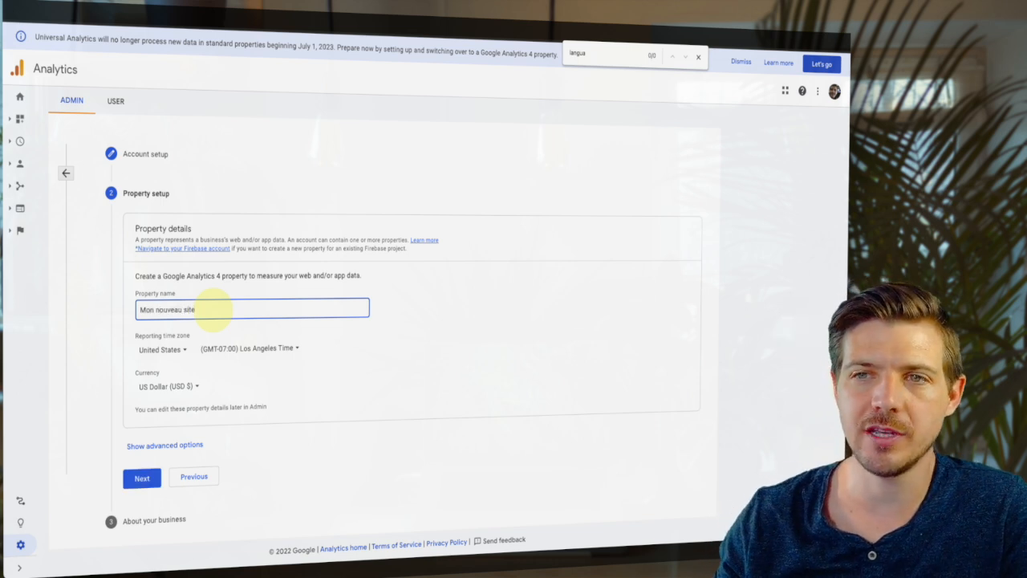
text(u site)
click(172, 351)
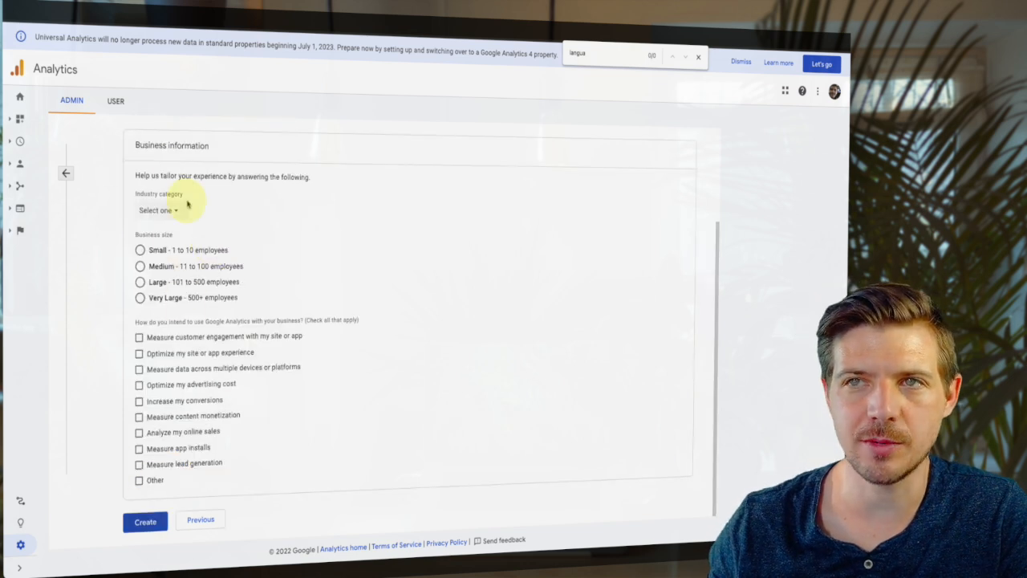
- Create the account without business details, accepting the Terms of Service and the Data Processing Terms required by GDPR
click(143, 522)
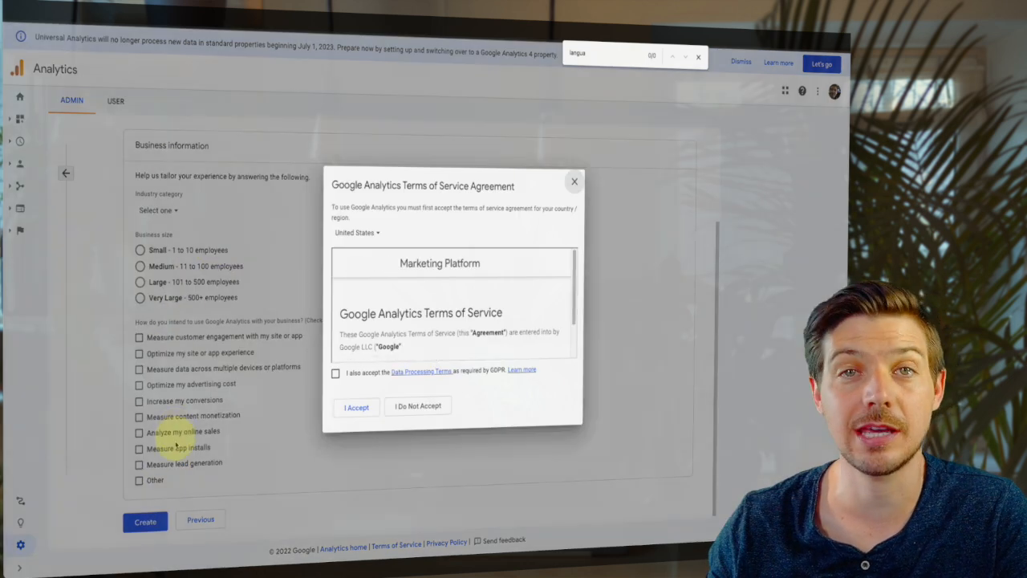
scroll(349, 344, down, 5)
scroll(349, 343, down, 10)
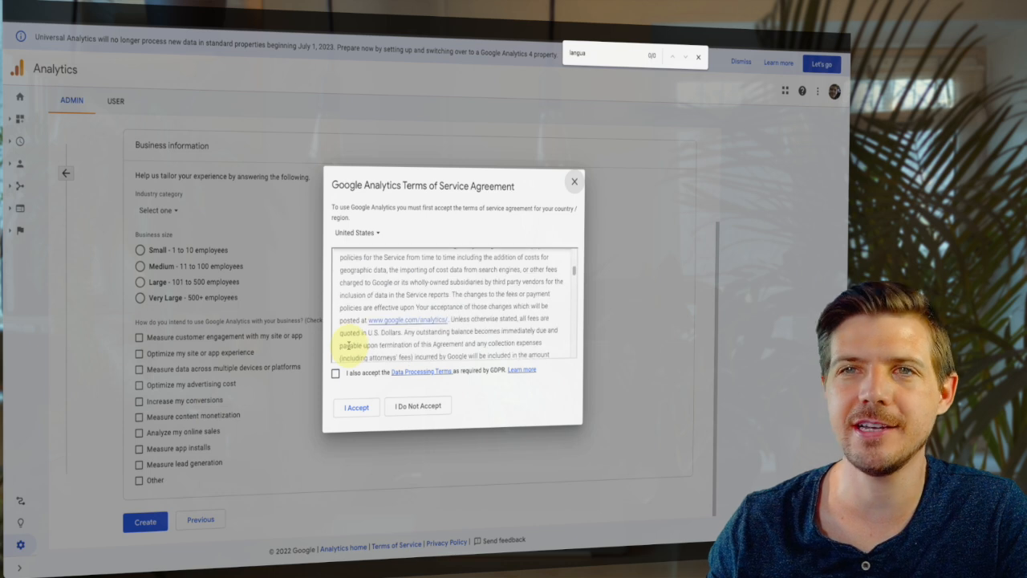
click(336, 373)
click(357, 406)
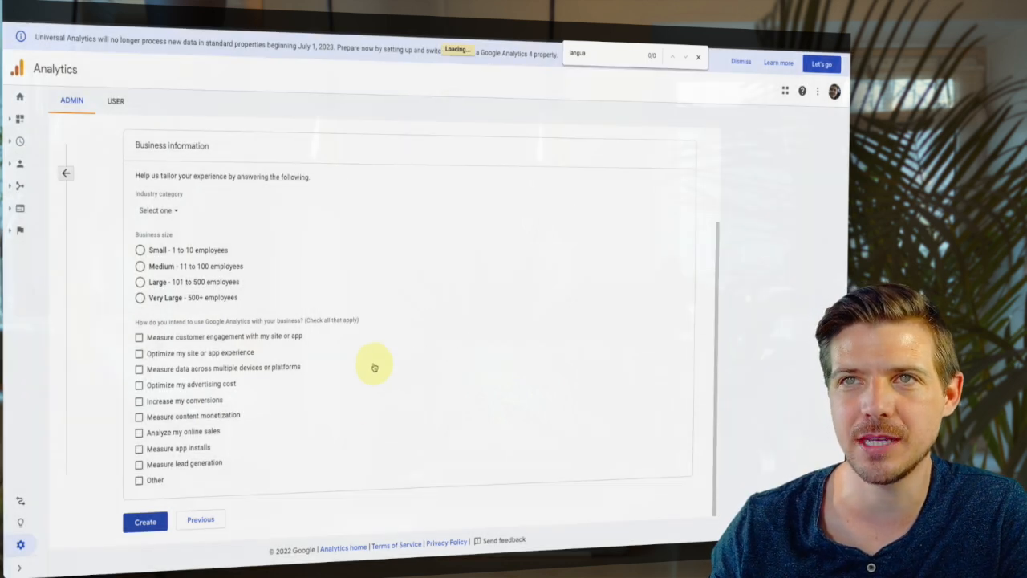
click(306, 248)
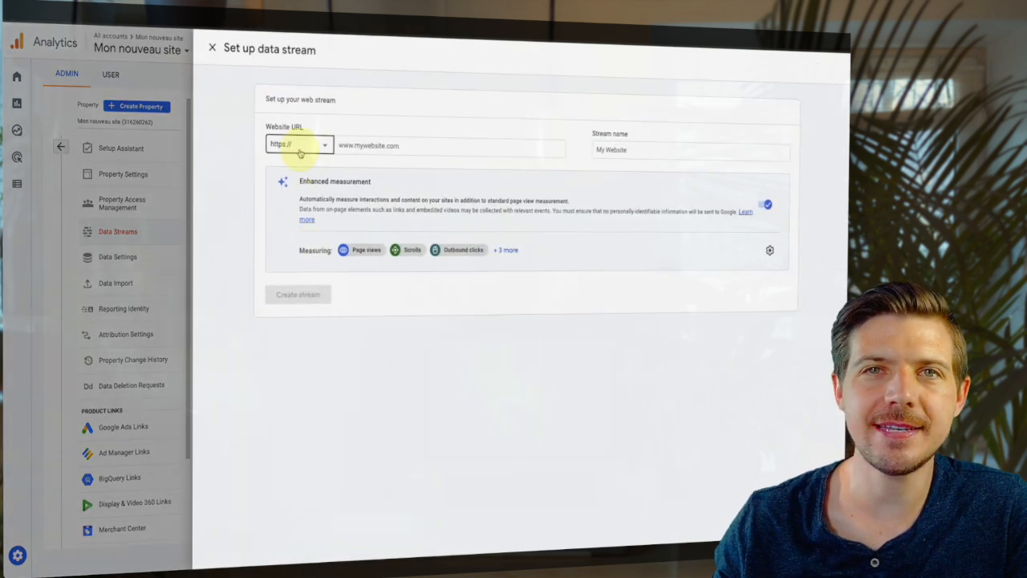
click(337, 146)
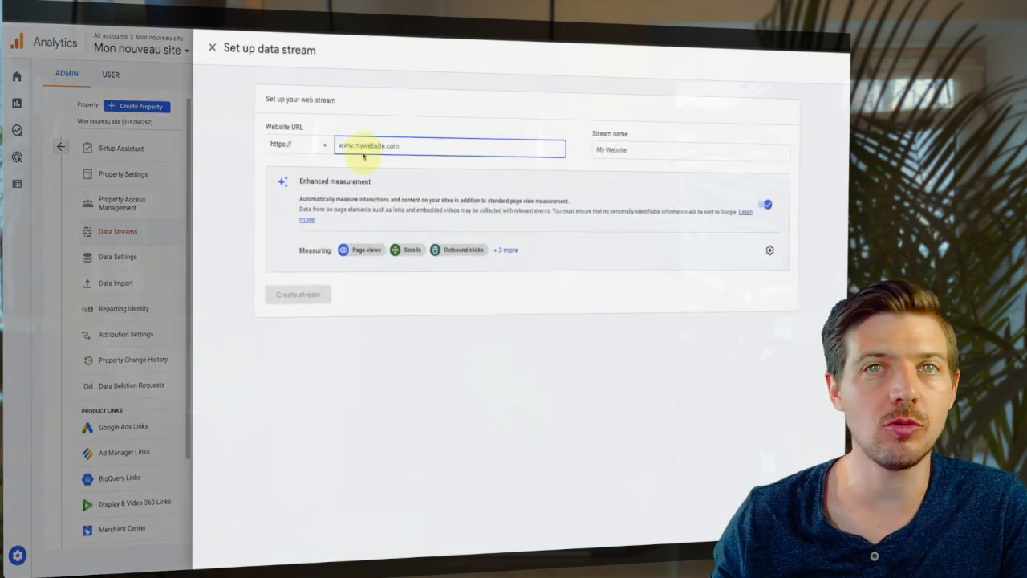
text(www)
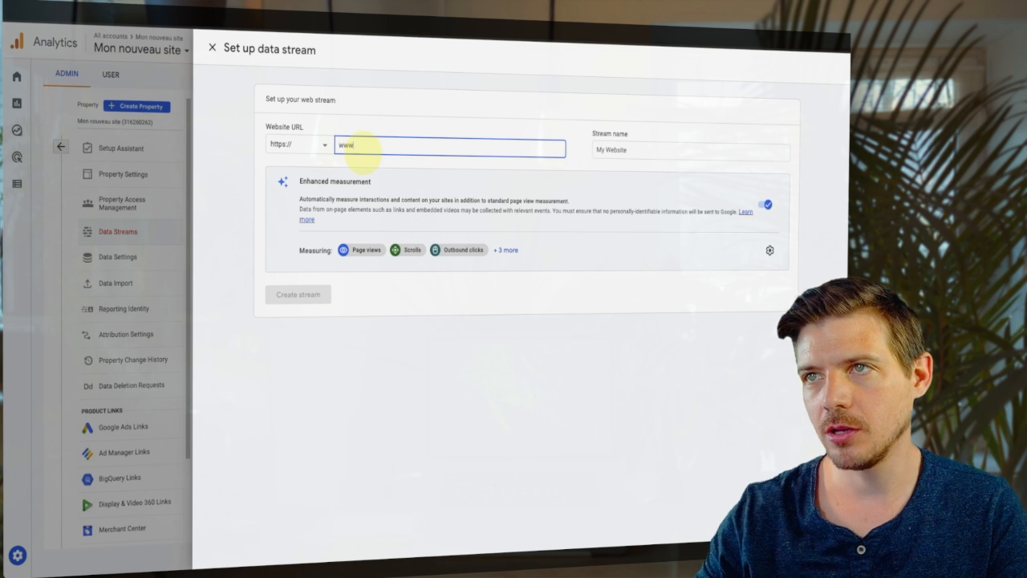
text(.monnouveausite.com)
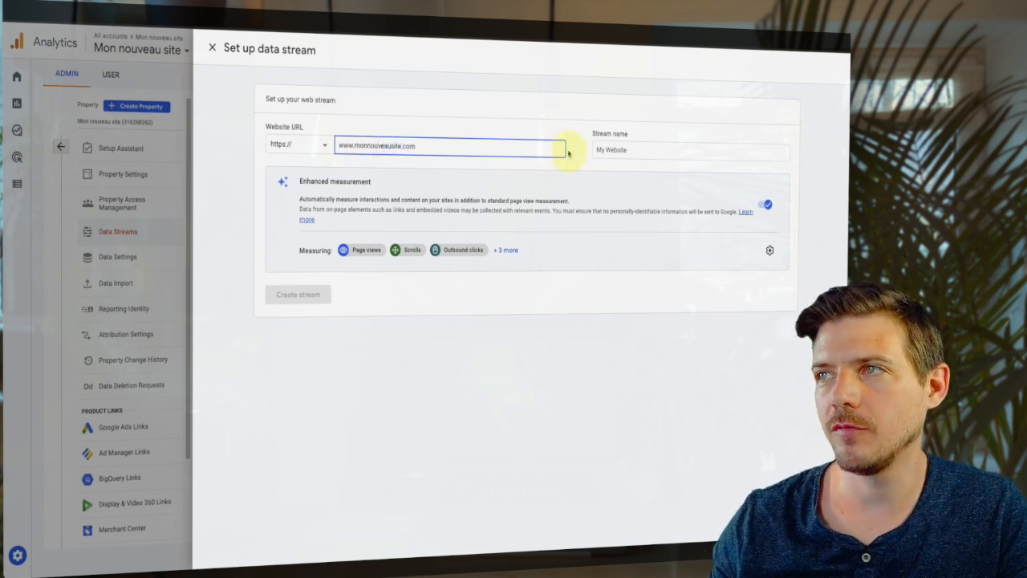
click(608, 153)
text(Mon nouveau site)
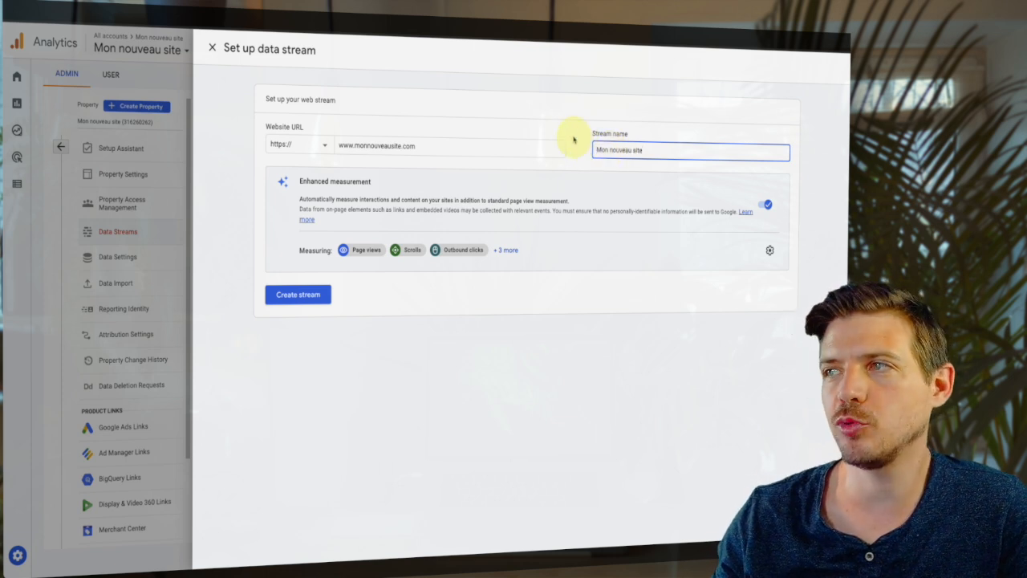
click(301, 303)
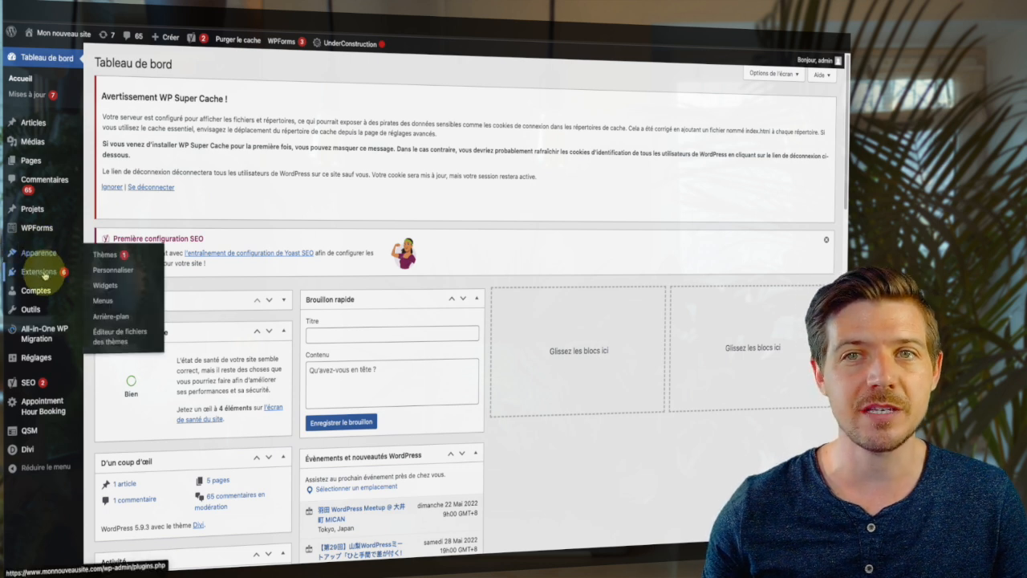
- Switch to the WordPress dashboard, search the plugin directory for "header", and install and activate Header Footer Code Manager
mouse_move(44, 276)
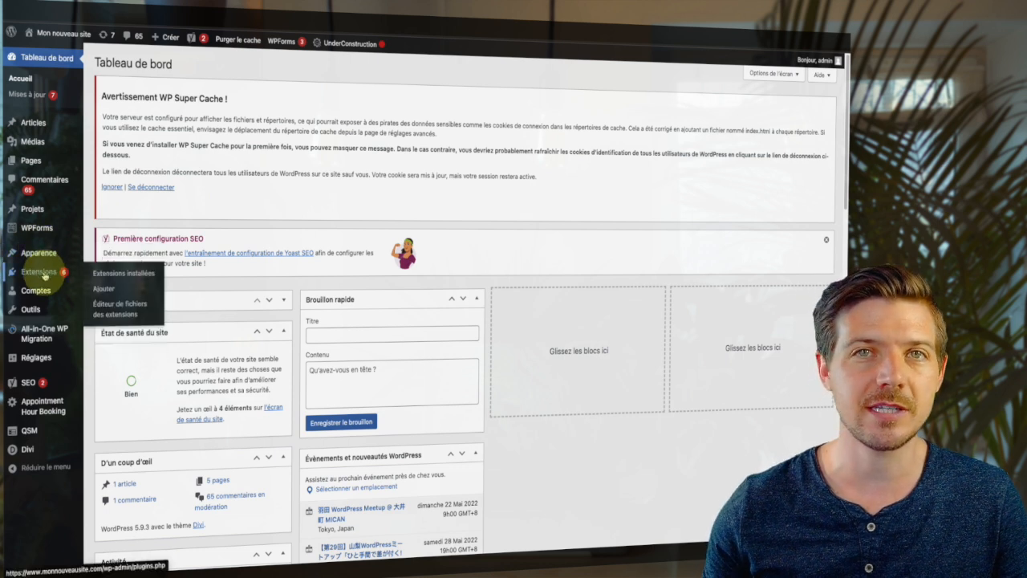
click(111, 292)
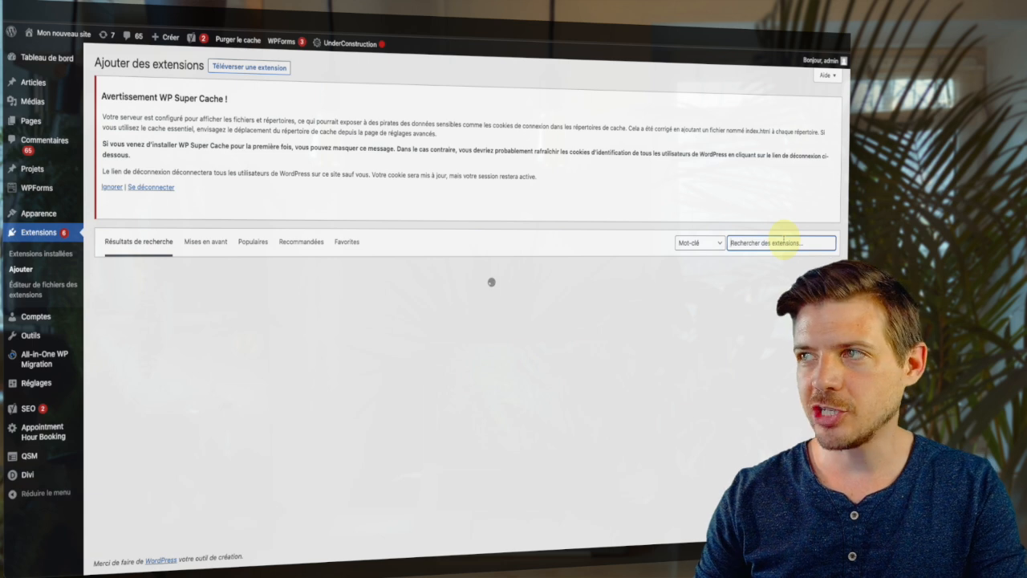
text(header)
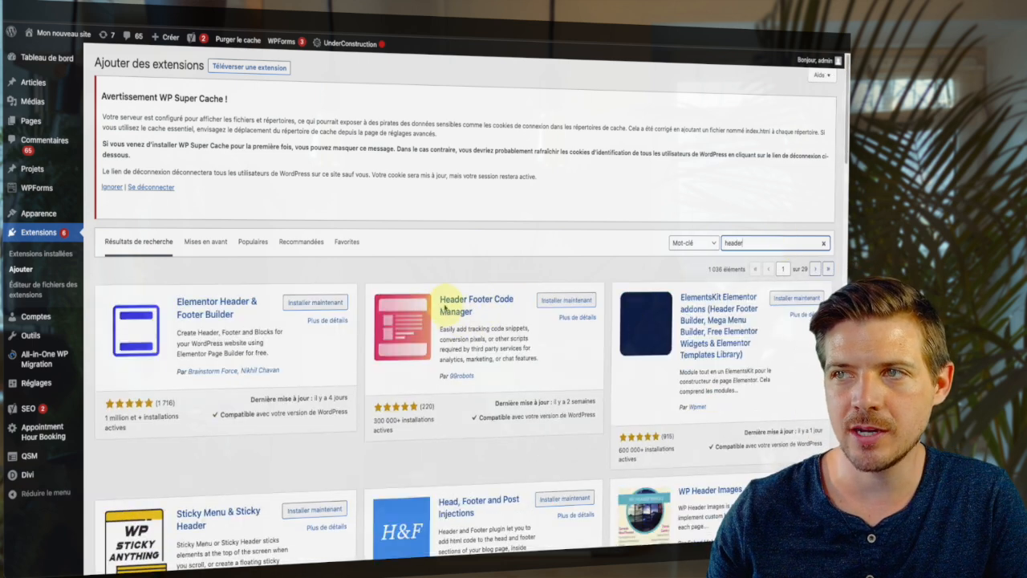
click(561, 304)
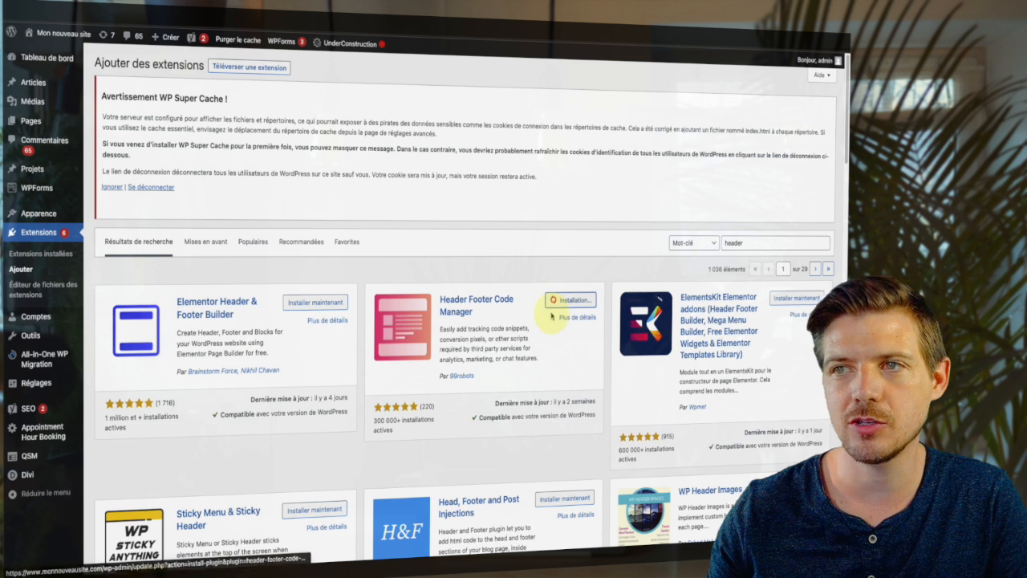
click(574, 302)
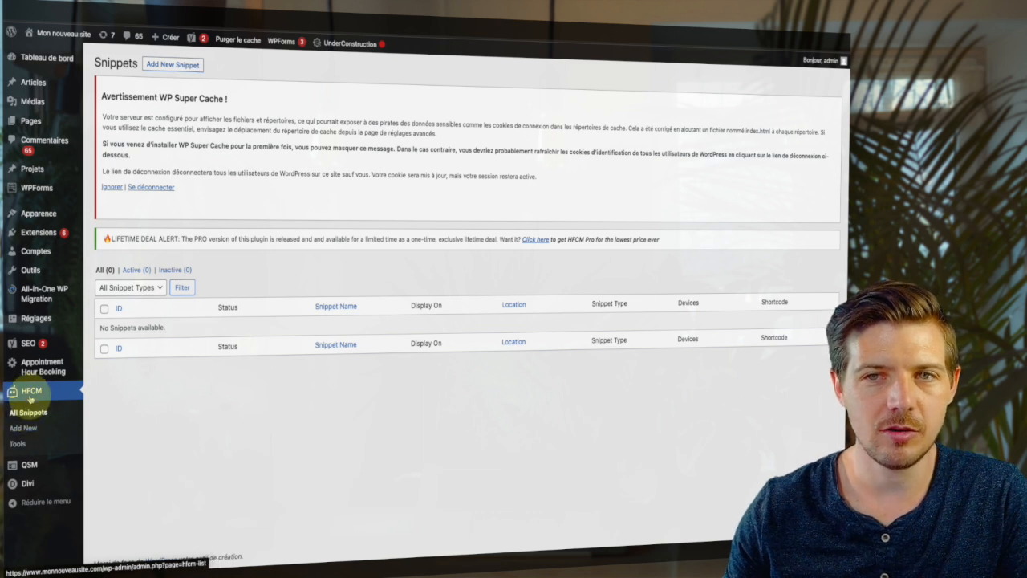
- Add a new HFCM snippet named "Google Analytics"
click(23, 435)
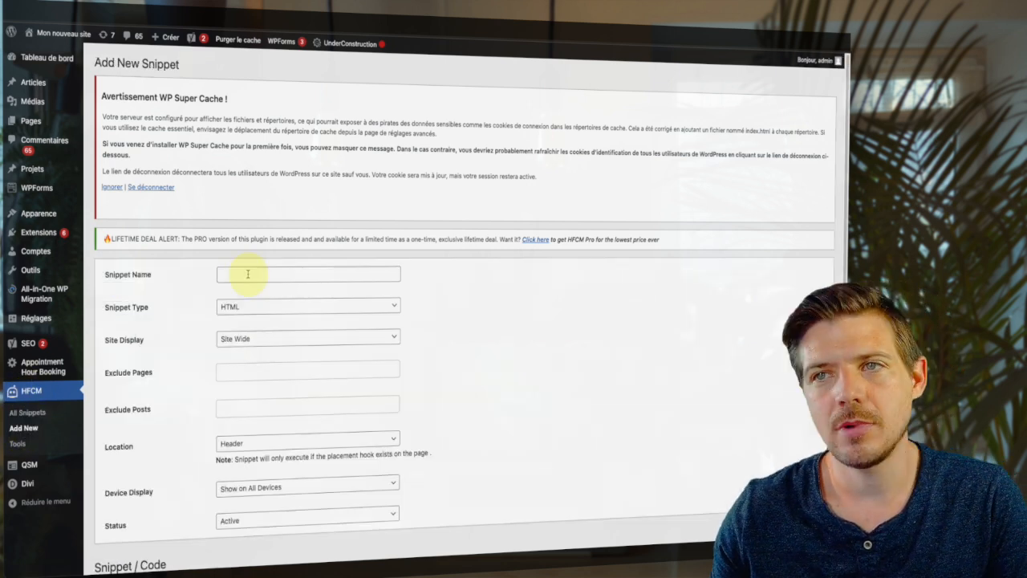
click(248, 274)
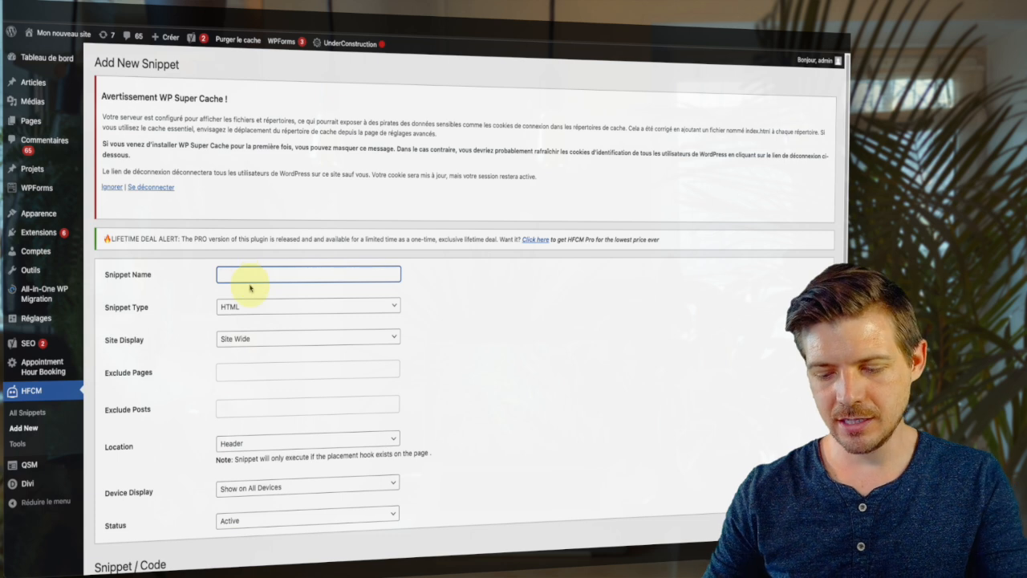
text(Google Analytics)
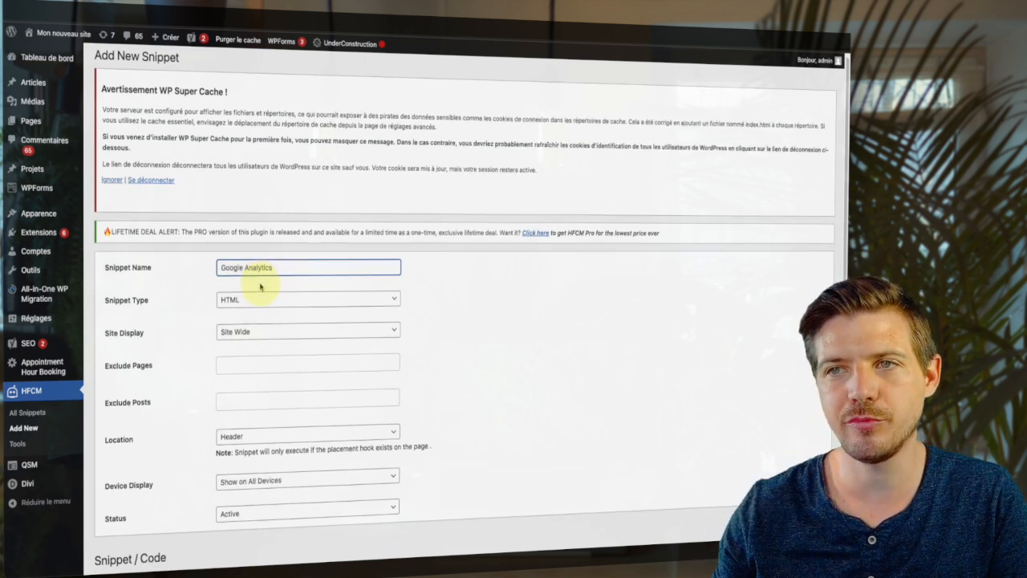
- Copy the Global site tag (gtag.js) code from the Analytics web stream details, paste it into the WordPress snippet code, and save the snippet
scroll(256, 281, down, 5)
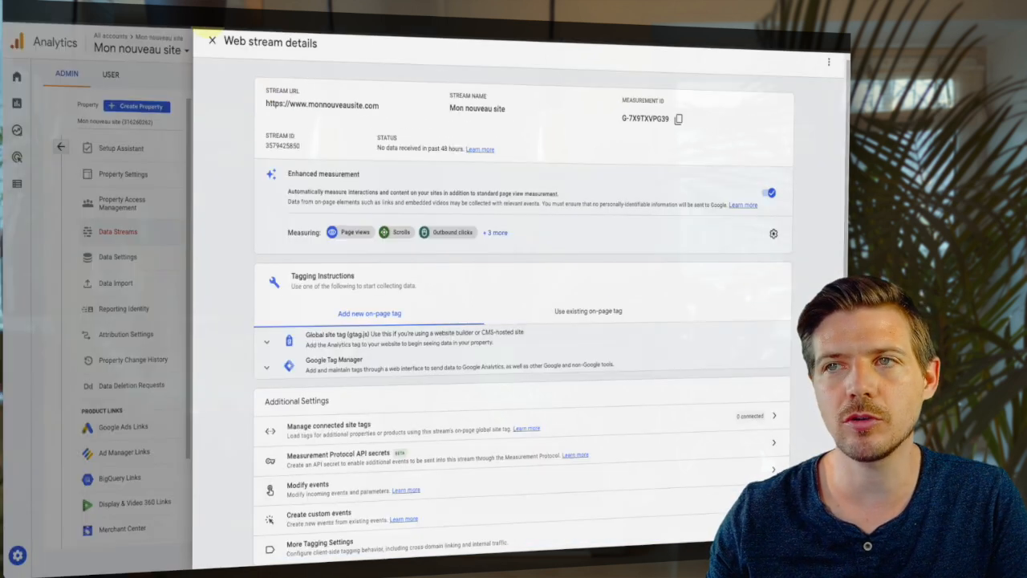
click(316, 344)
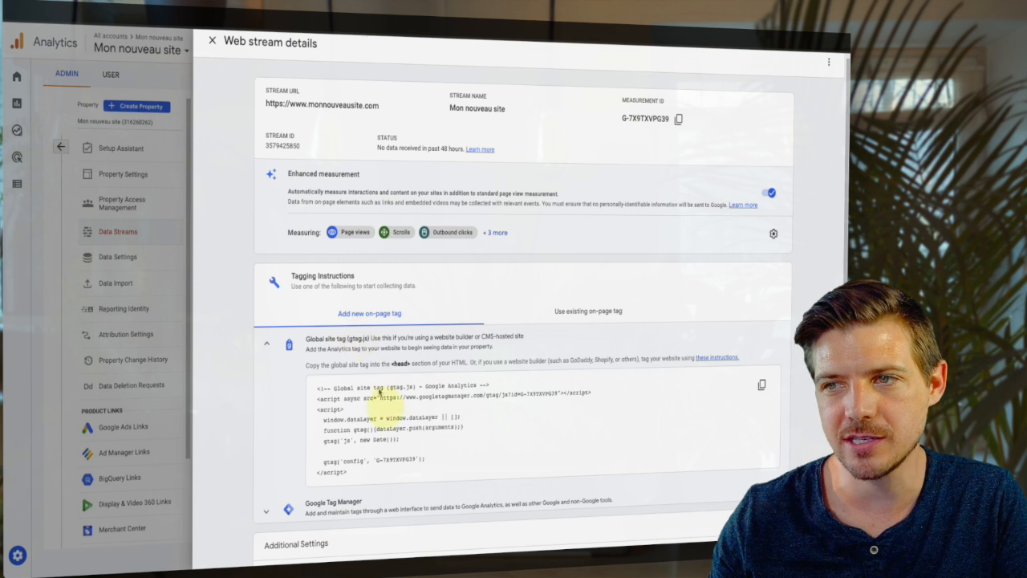
click(762, 384)
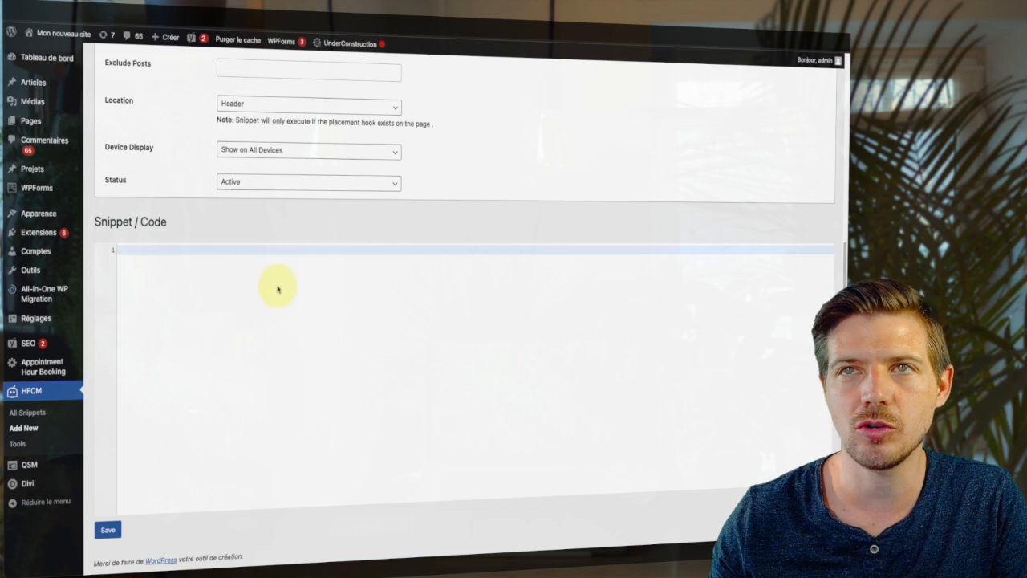
click(275, 282)
right_click(237, 271)
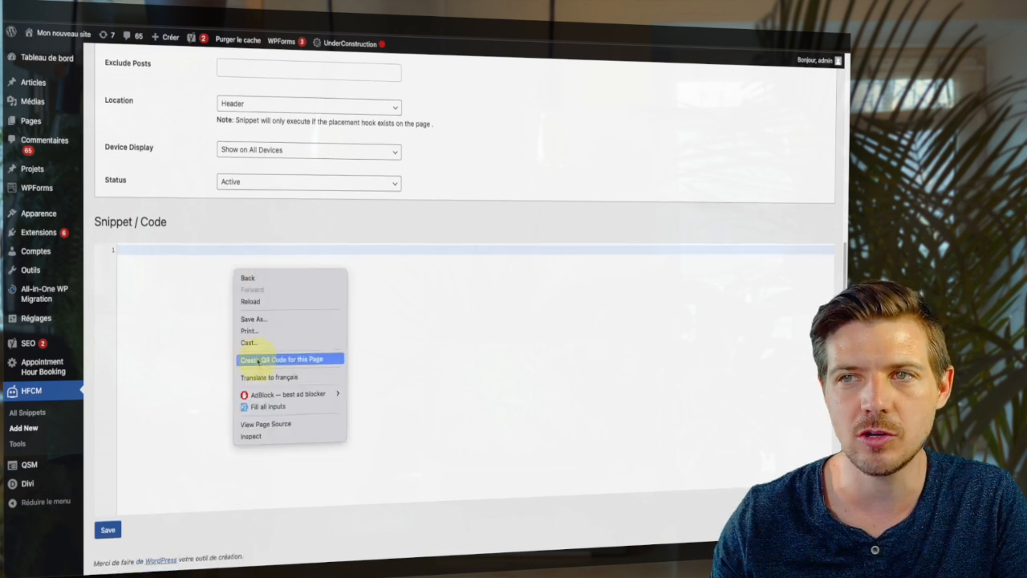
key(super+v)
click(104, 530)
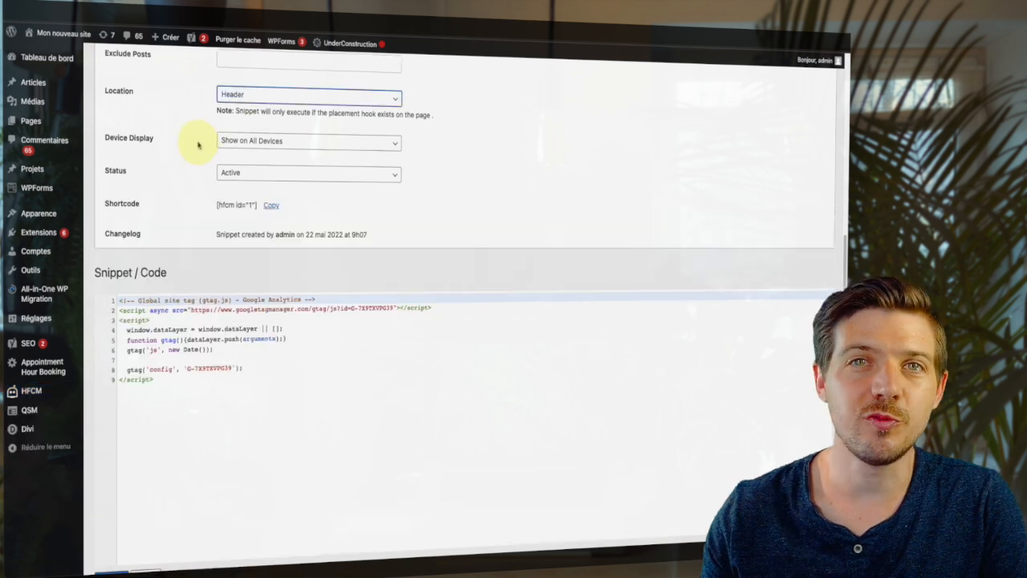
scroll(199, 143, up, 2)
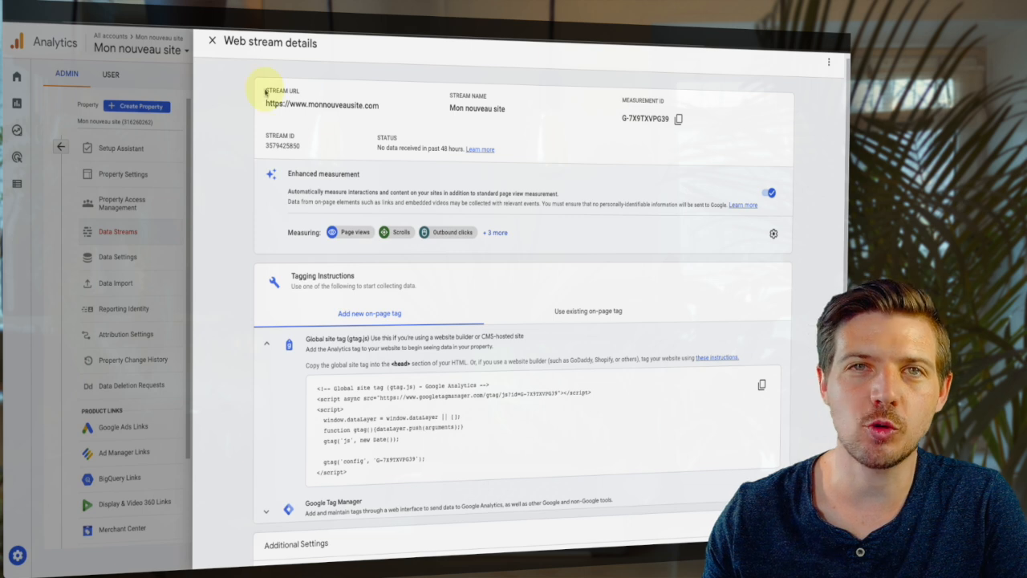
- Return to Google Analytics, close the web stream details, and check the Realtime report for visits to the site
click(213, 41)
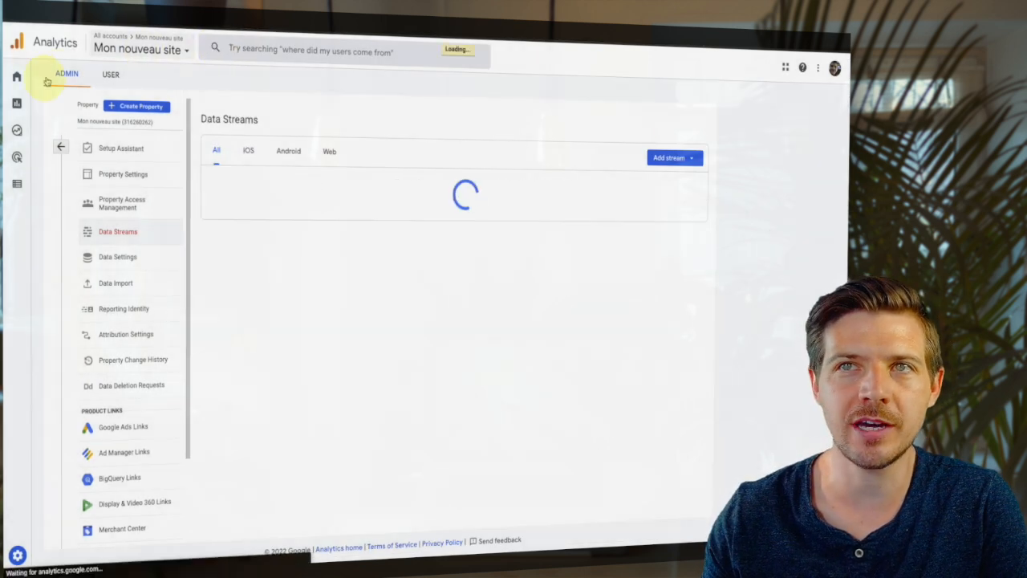
click(16, 86)
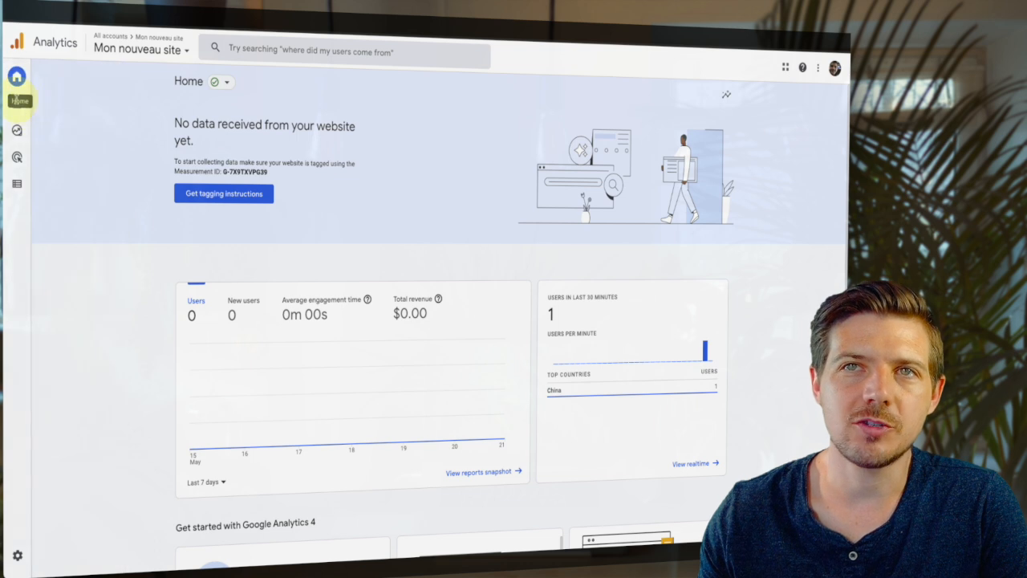
click(18, 108)
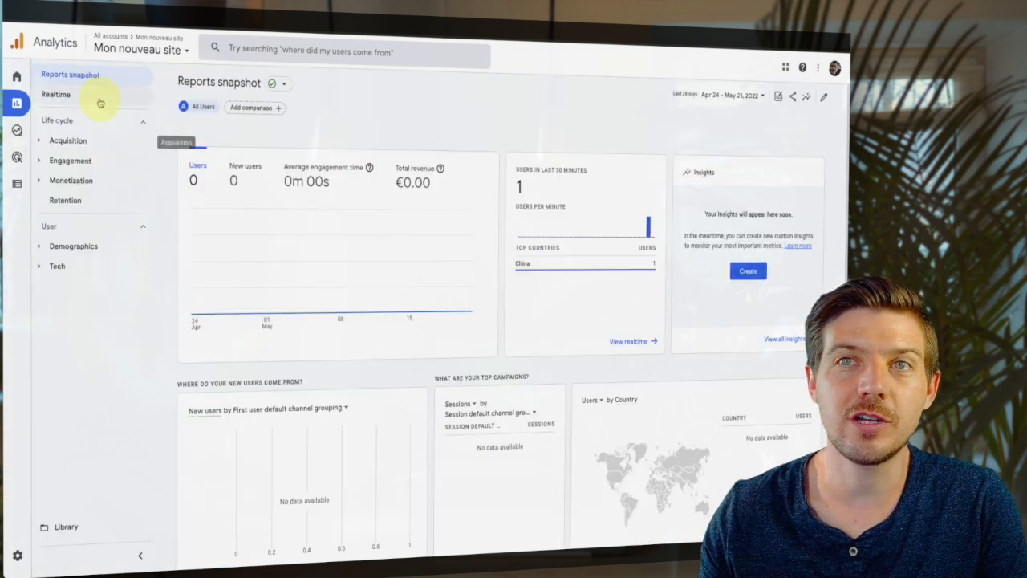
click(57, 94)
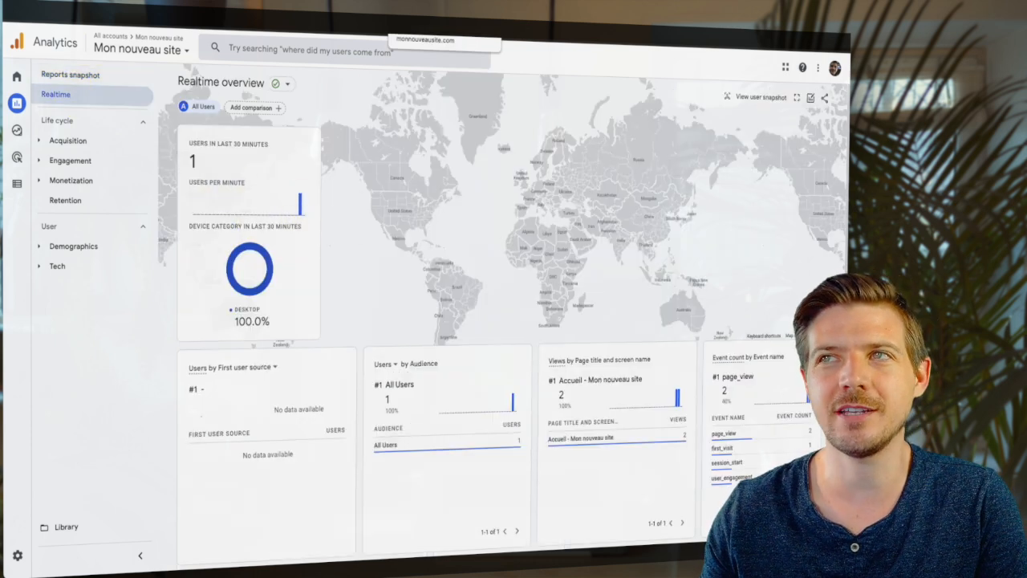
scroll(623, 433, down, 1)
scroll(623, 433, down, 2)
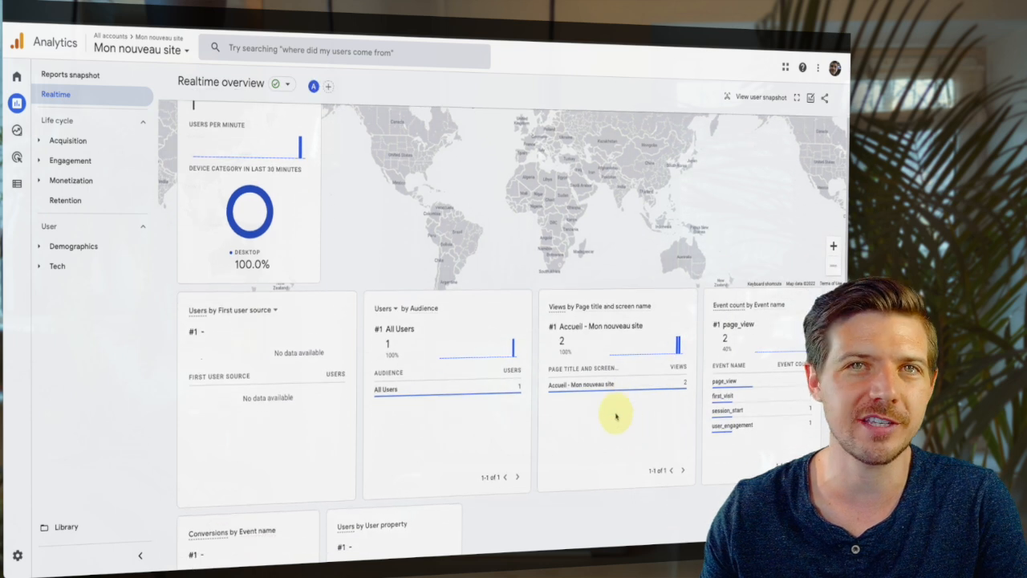